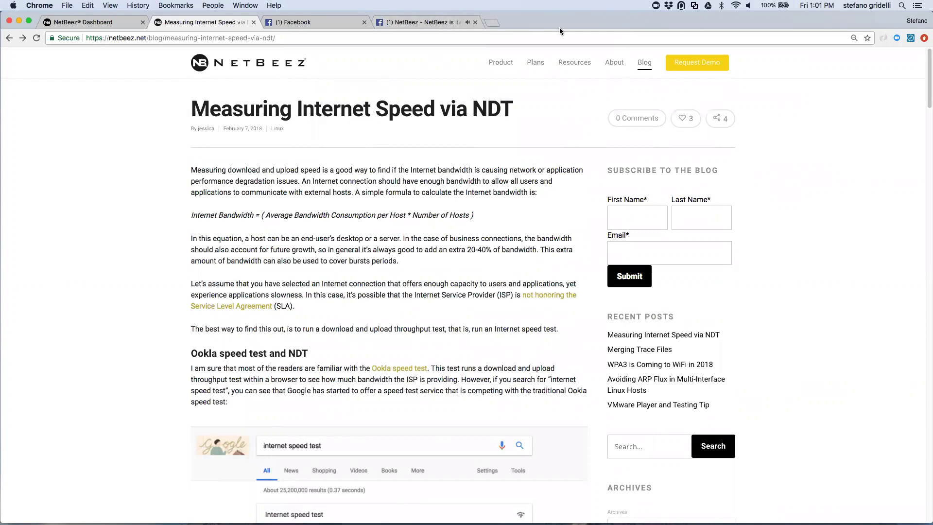
- Open speedtest.net in a new browser tab and start its internet speed test
click(491, 23)
text(speedtest.net)
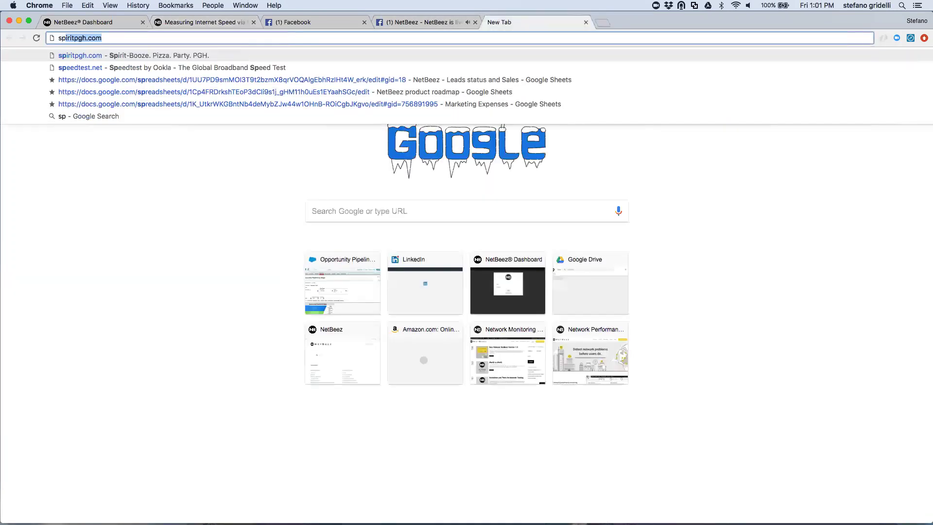
key(Return)
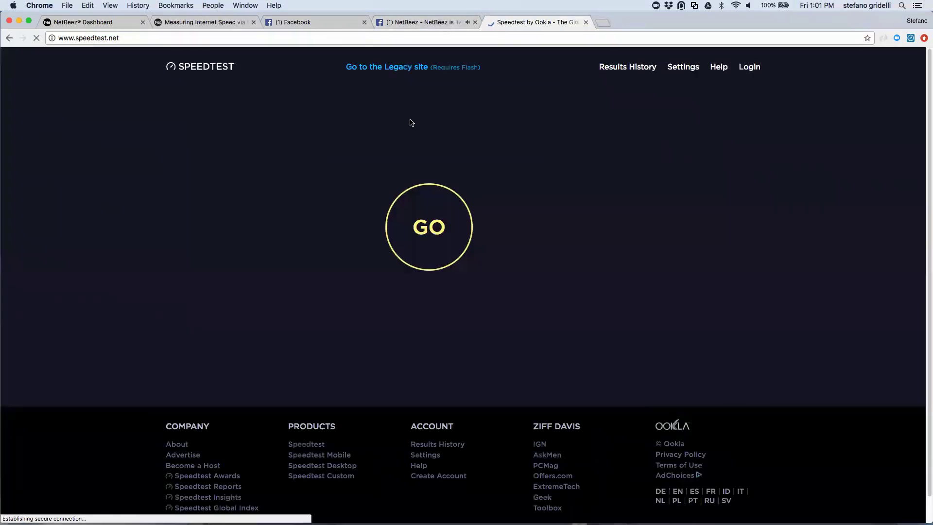
click(426, 228)
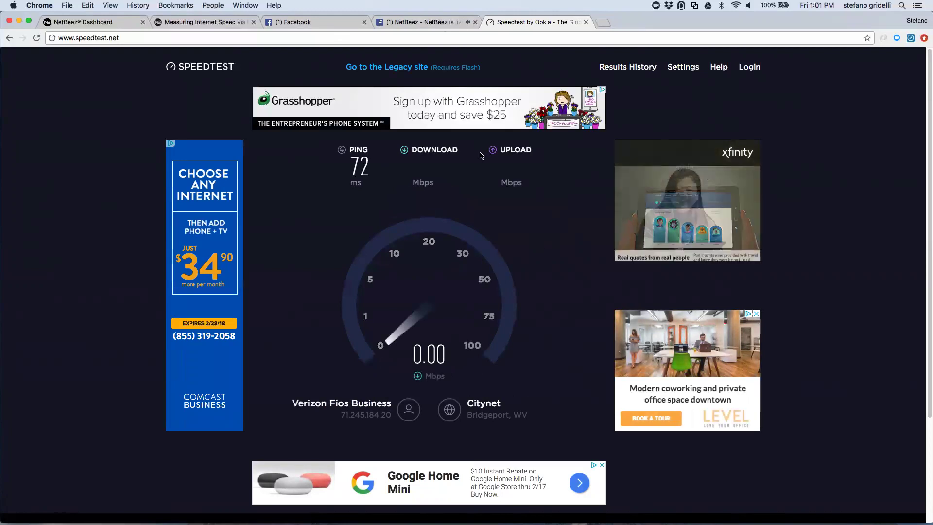
- Search Google for "internet speed test" in a new tab, run Google's built-in test and open its Learn More page
click(602, 23)
text(intern)
key(Down)
key(Down)
key(Down)
key(Down)
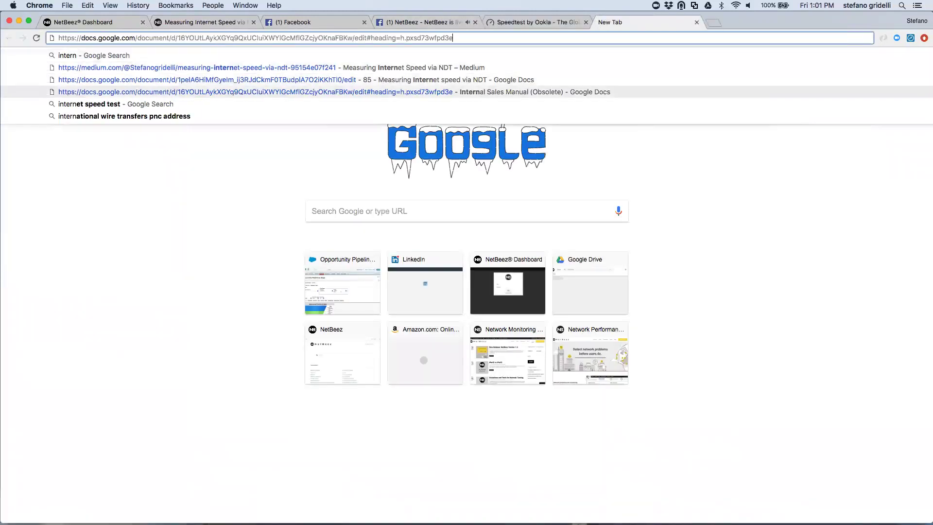
key(Return)
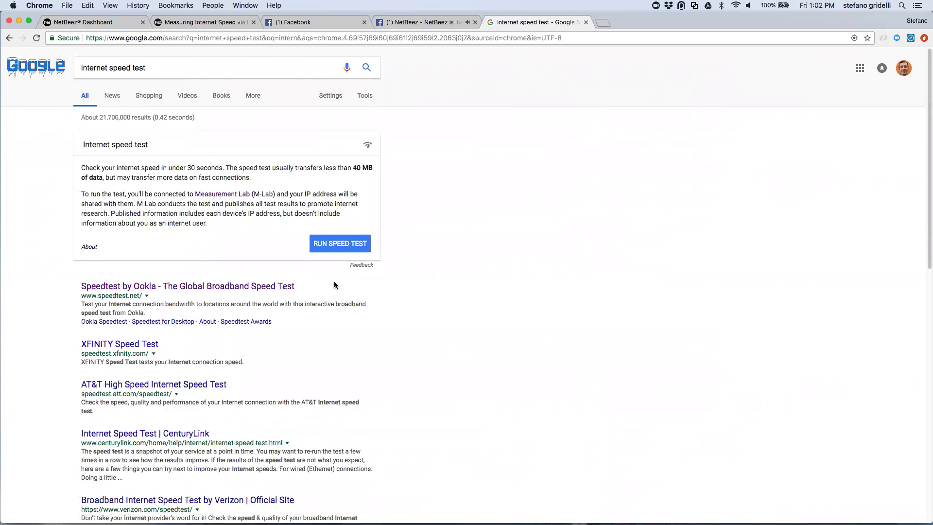
click(328, 244)
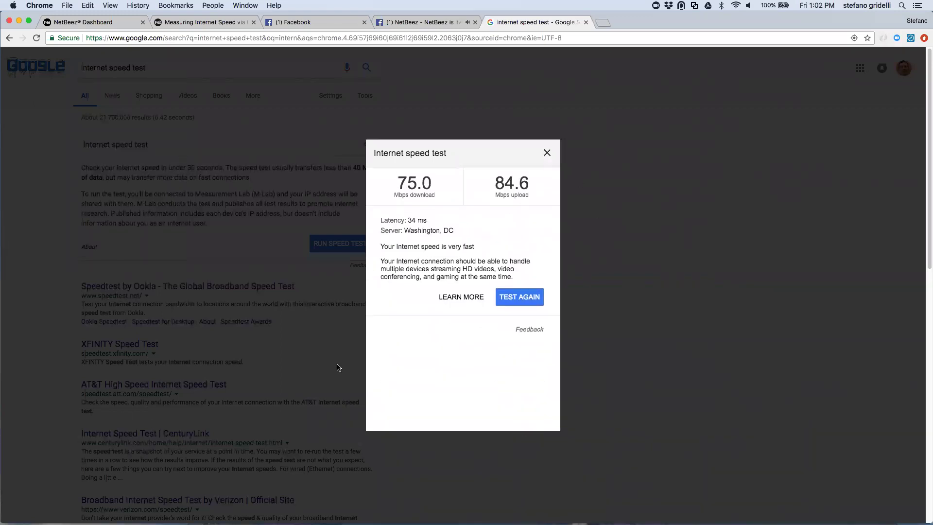
click(462, 298)
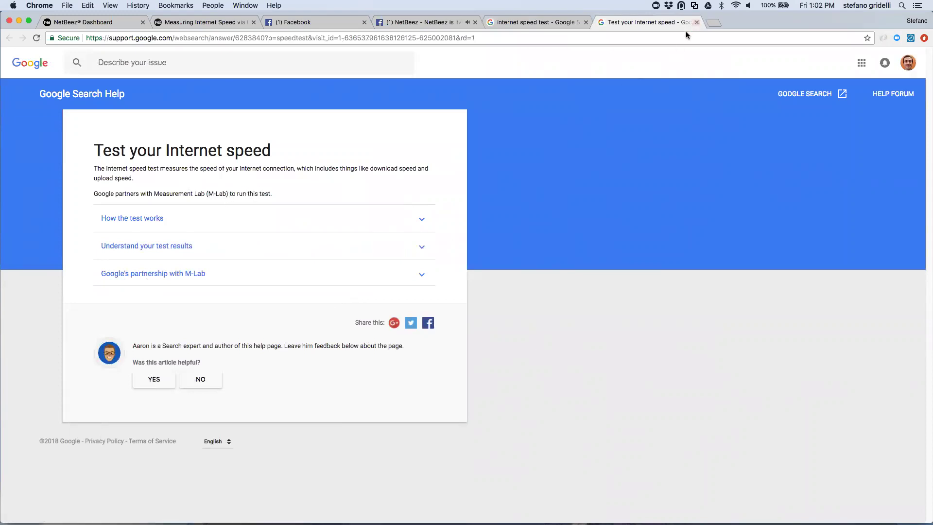
- Return to the "Measuring Internet Speed via NDT" article and open its M-Lab consortium link
click(211, 23)
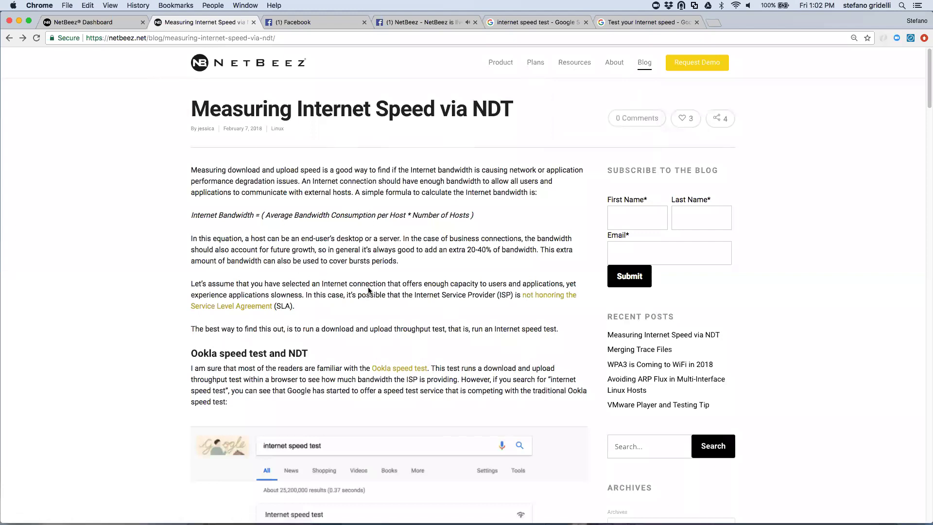
scroll(380, 300, down, 2)
scroll(380, 299, down, 20)
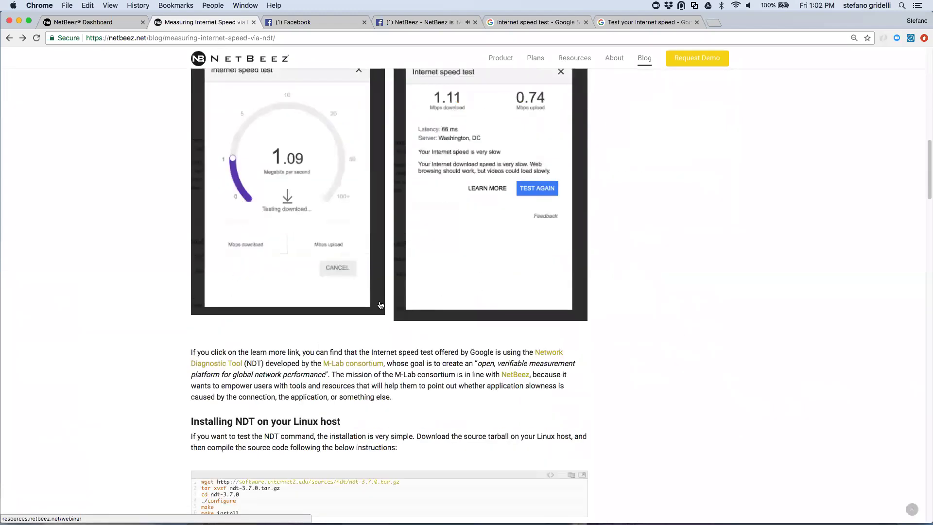
click(335, 350)
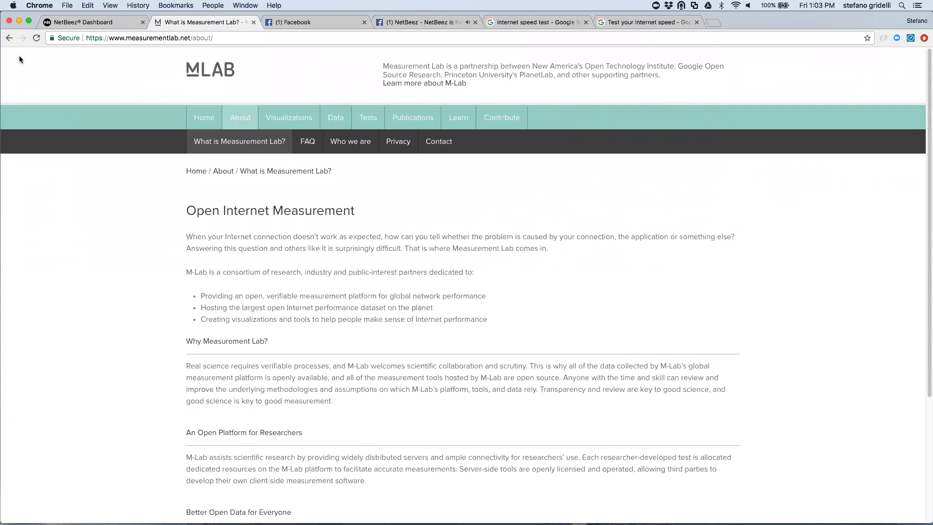
- Go back to the NDT article and examine the installation and command-line sections, highlighting the server hostname passed to web100clt
click(10, 38)
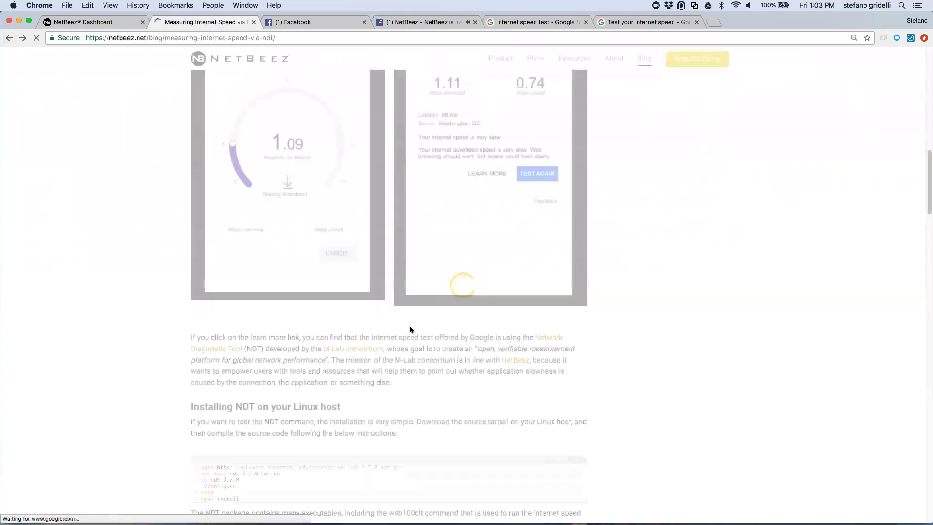
scroll(445, 350, down, 5)
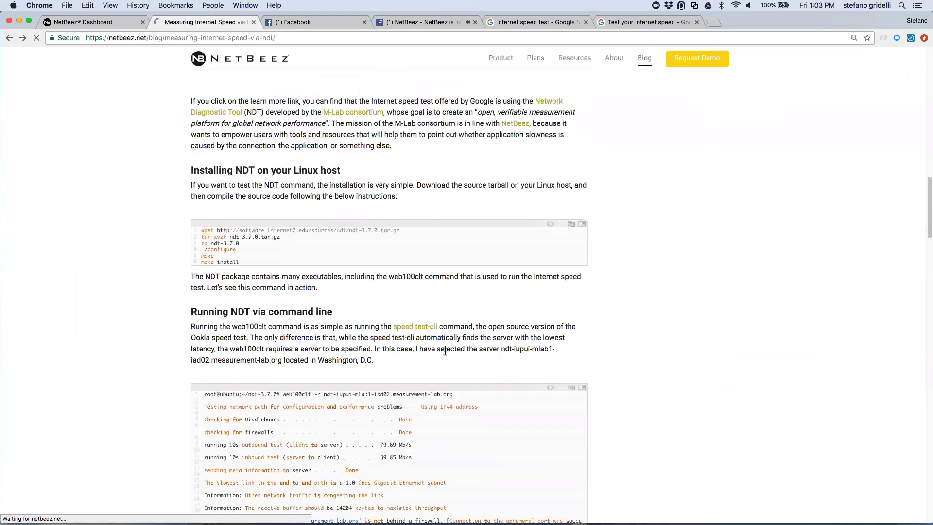
scroll(445, 350, down, 2)
scroll(445, 350, down, 2)
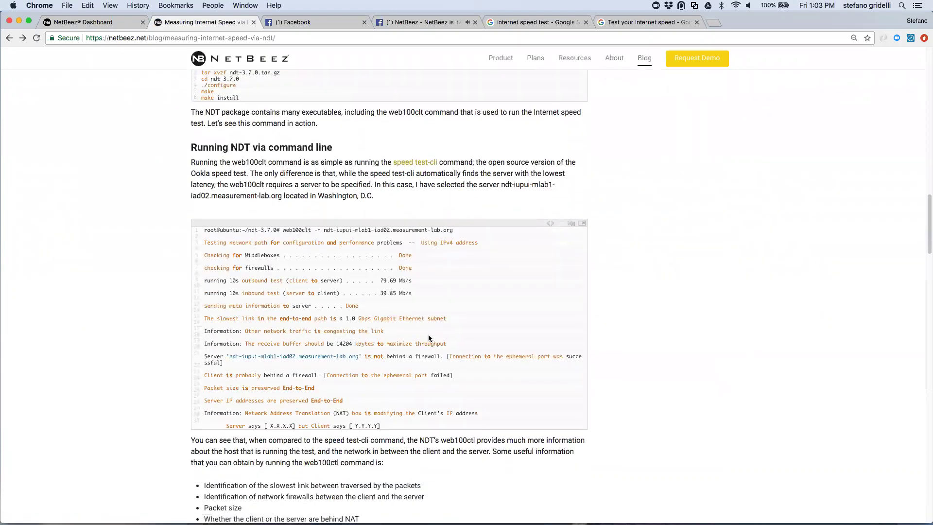
scroll(433, 336, down, 1)
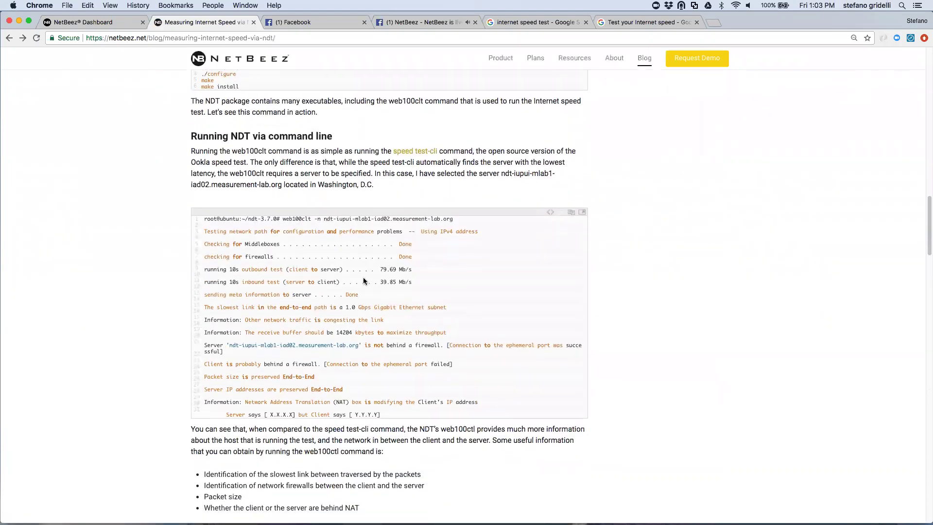
scroll(363, 278, down, 3)
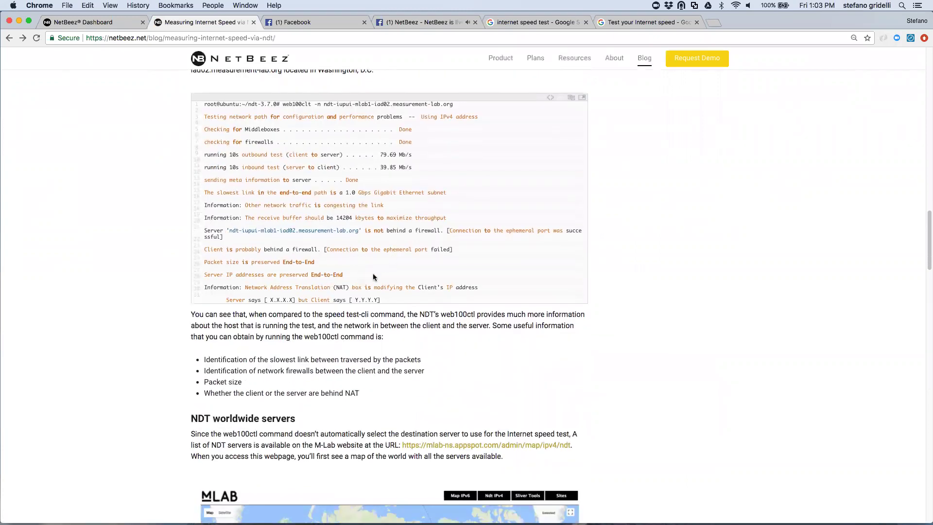
scroll(375, 277, down, 2)
scroll(375, 277, up, 4)
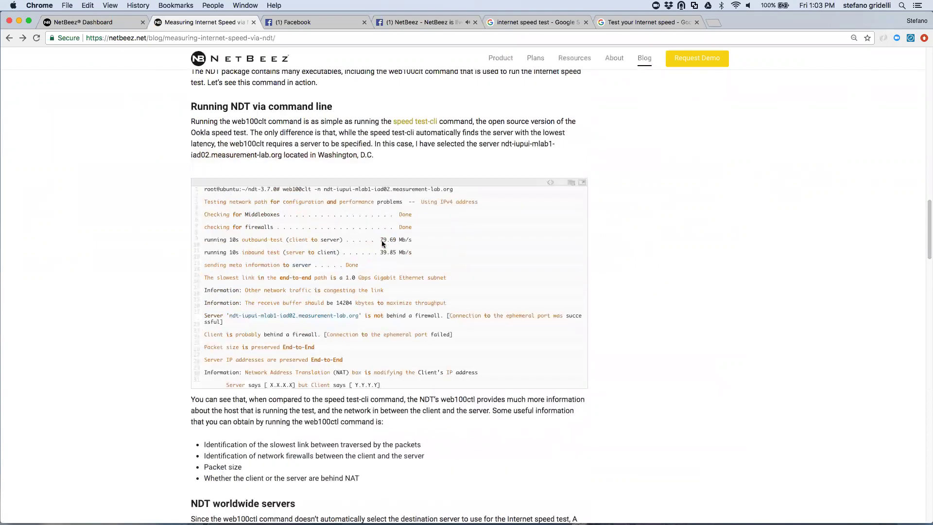
scroll(395, 305, down, 3)
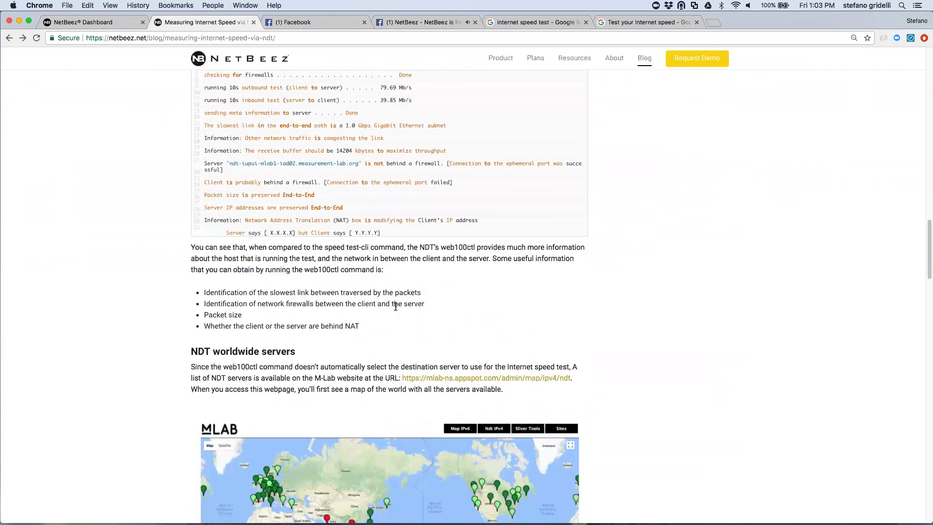
scroll(395, 306, up, 3)
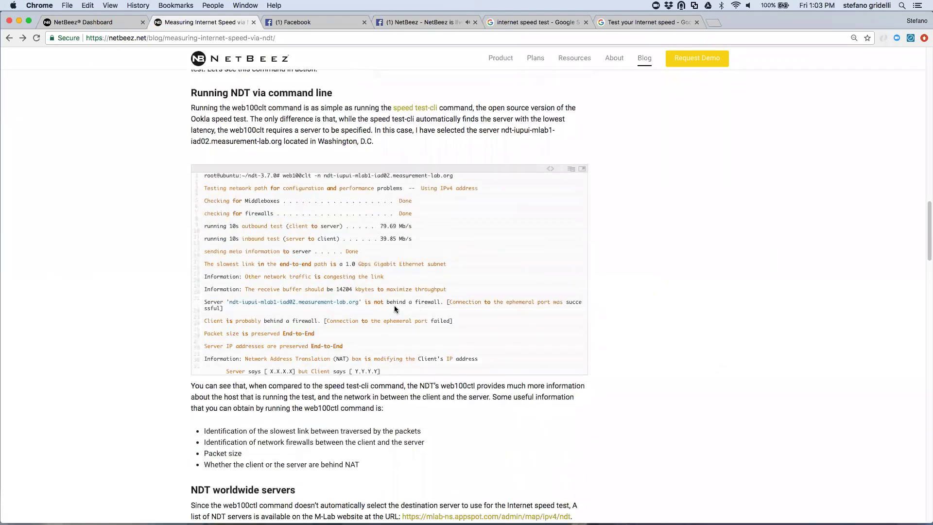
scroll(384, 282, up, 1)
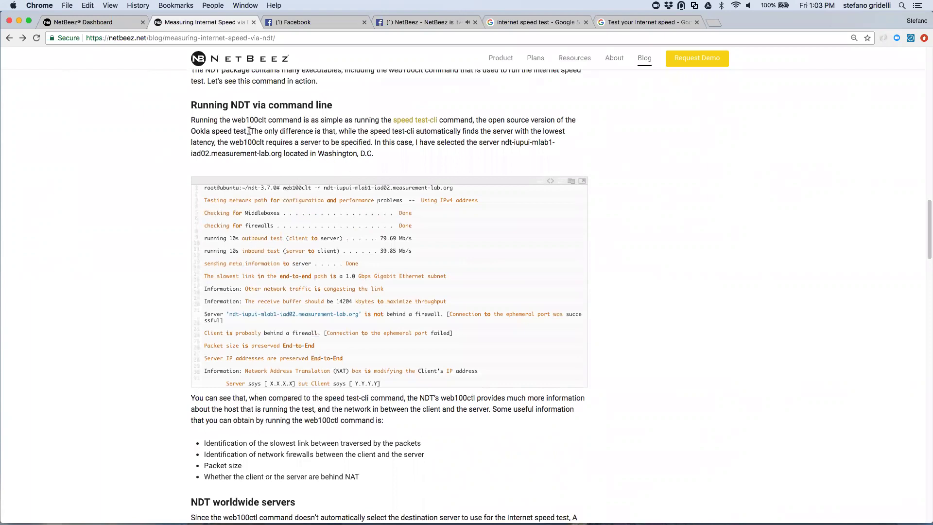
drag(324, 188, 451, 187)
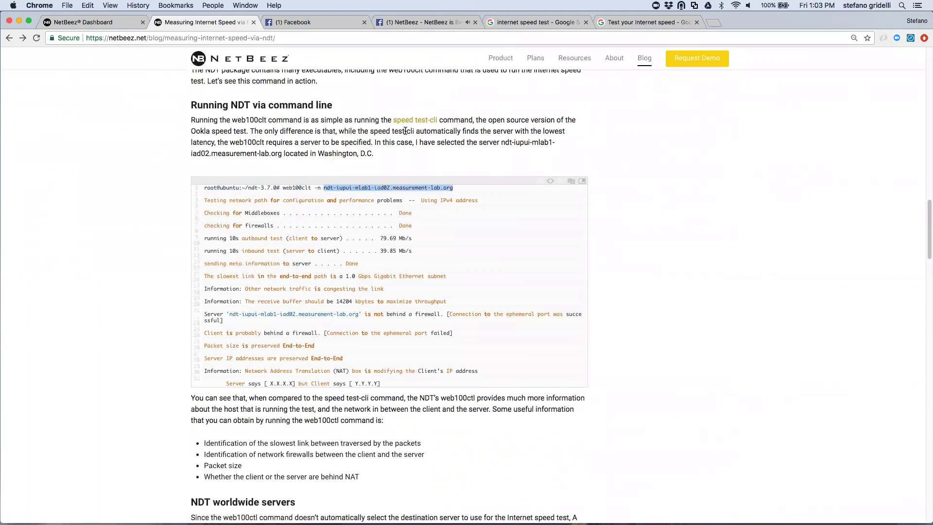
- Open the mlab-ns.appspot.com server map link from the NDT worldwide servers section in a new tab and switch to it
scroll(405, 133, down, 2)
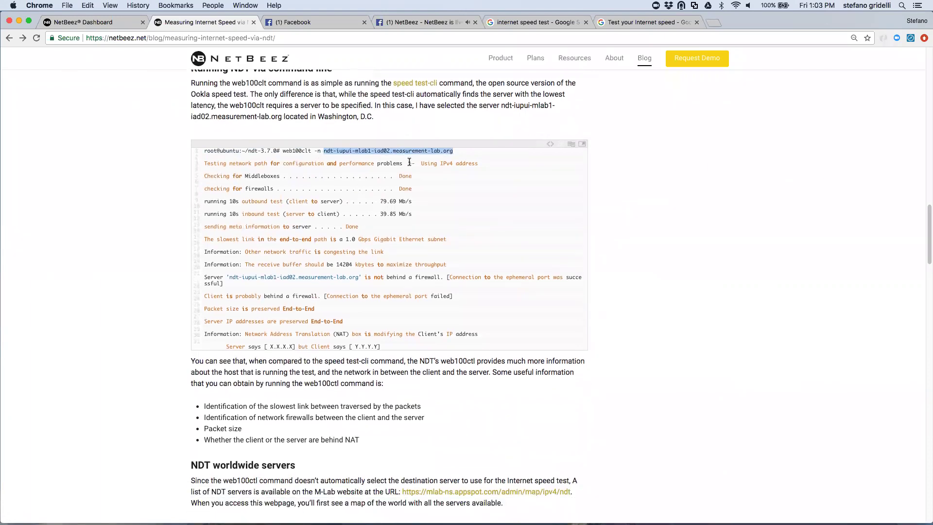
scroll(414, 214, down, 3)
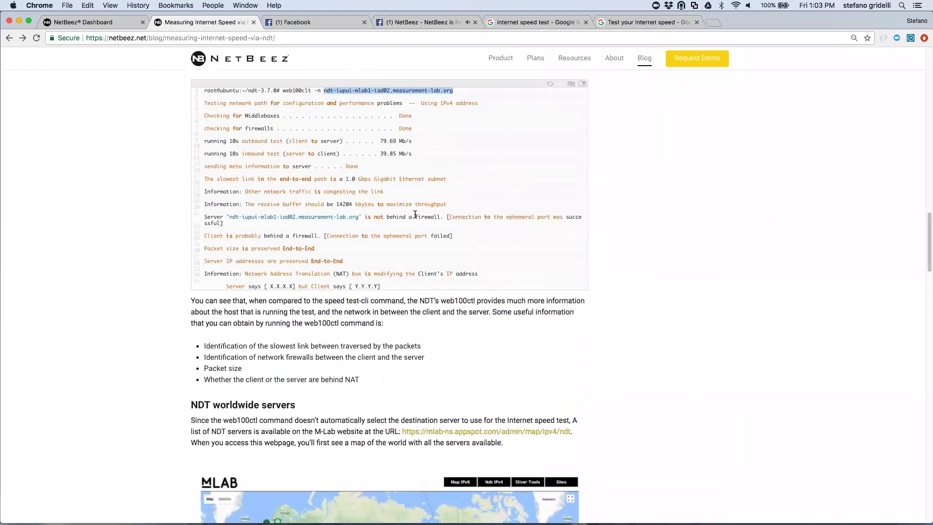
scroll(414, 214, down, 9)
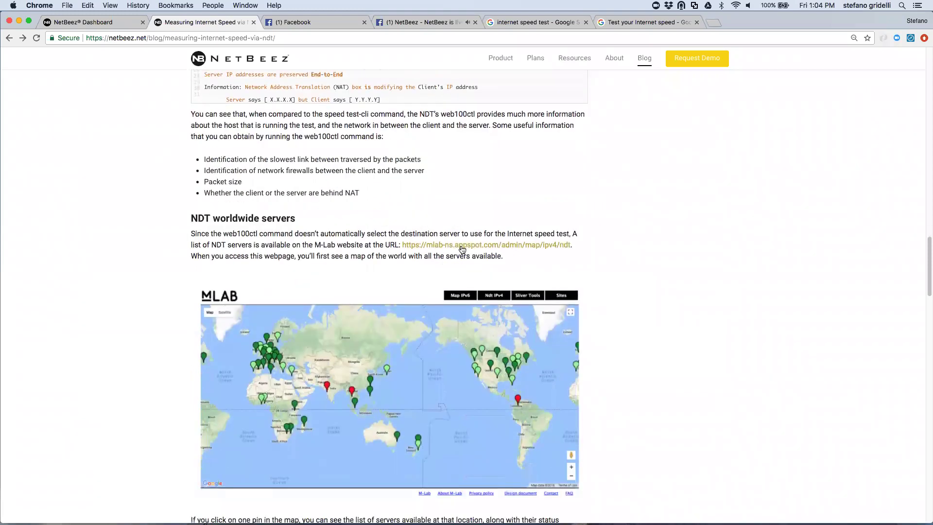
right_click(460, 245)
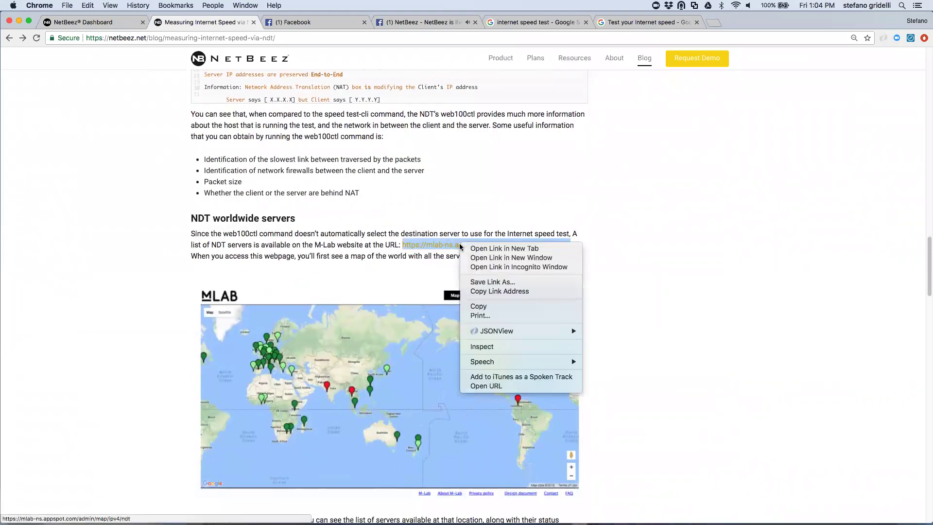
click(482, 249)
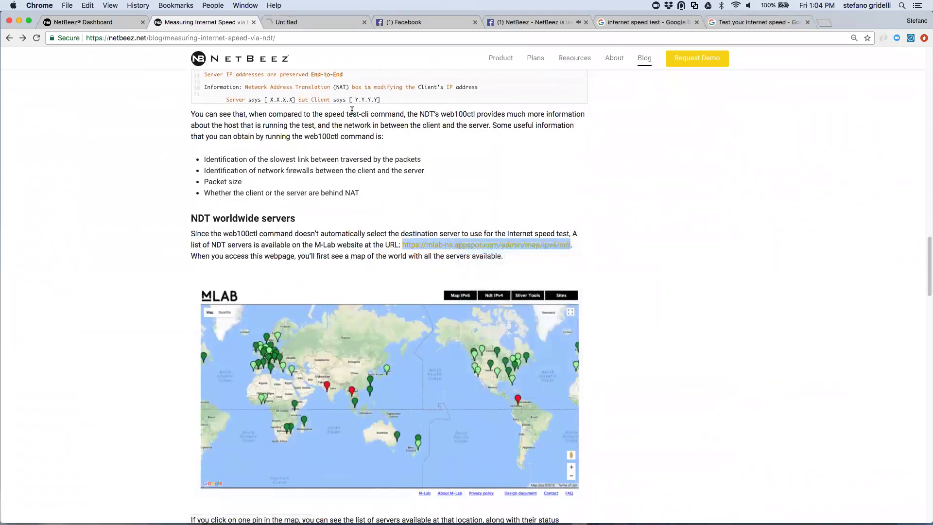
key(ctrl+Tab)
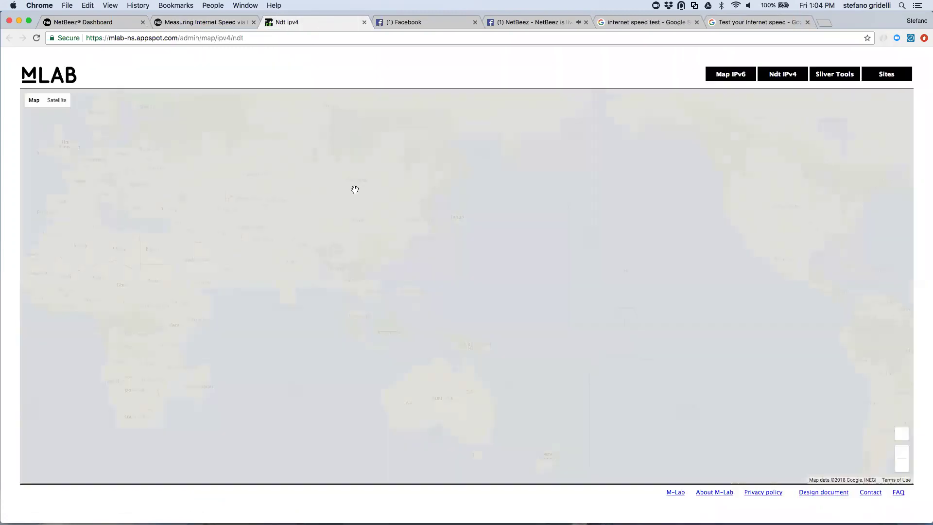
- Display the list of NDT servers for the Washington DC location on the M-Lab map
drag(611, 331, 464, 281)
drag(583, 286, 487, 290)
drag(500, 288, 479, 301)
click(902, 452)
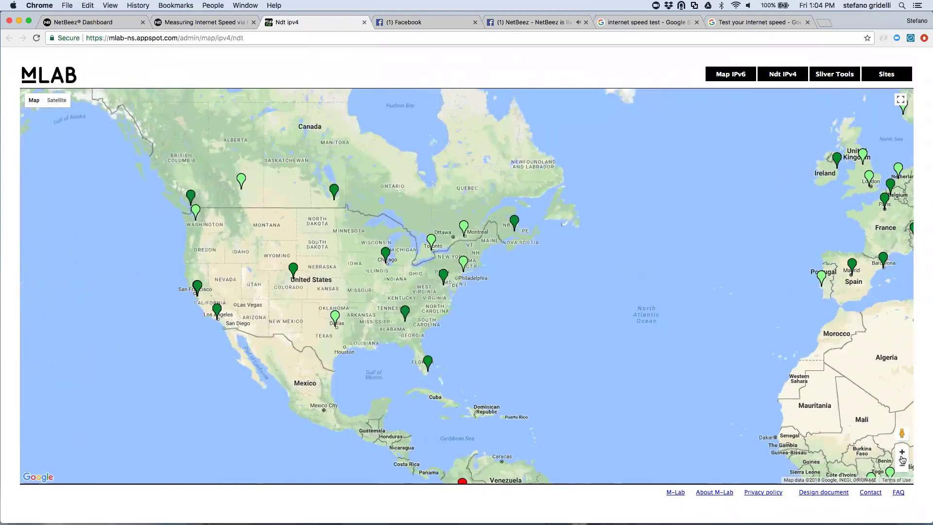
click(902, 452)
drag(422, 282, 531, 249)
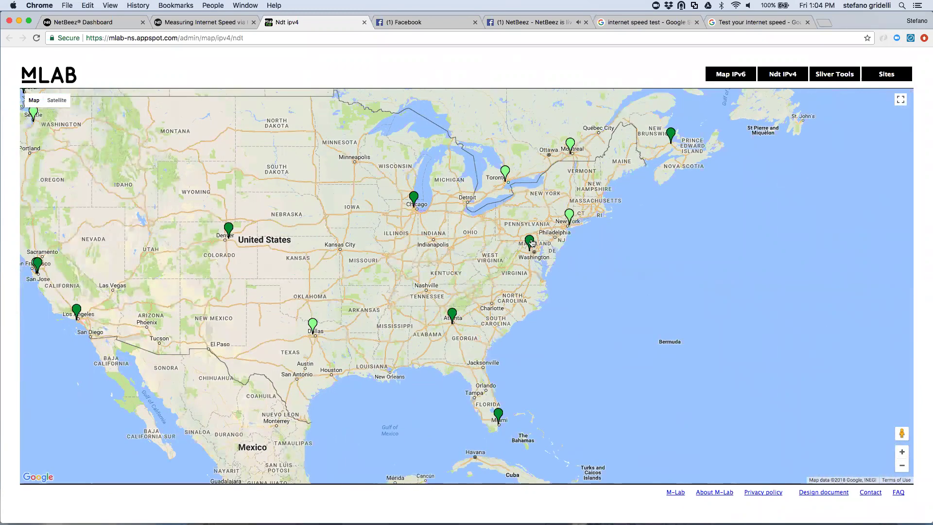
click(530, 241)
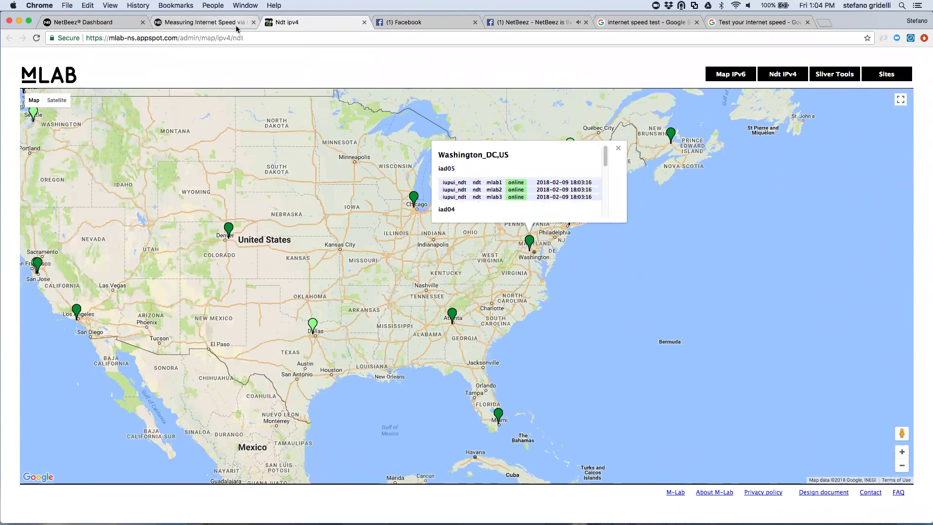
- Return to the NDT article and copy the command "web100clt -n ndt-iupui-mlab1-iad02.measurement-lab.org" from the sample output
click(228, 22)
scroll(383, 201, down, 15)
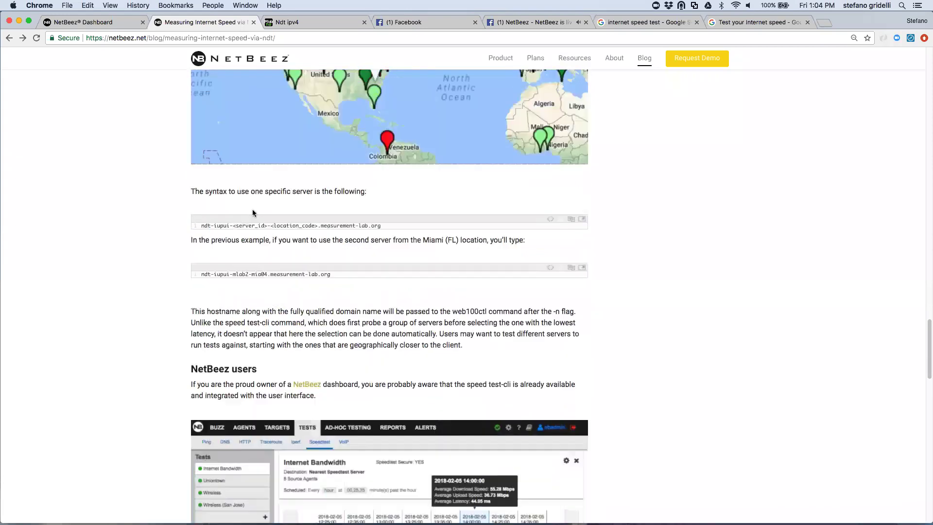
scroll(255, 209, down, 2)
scroll(258, 219, up, 4)
scroll(265, 237, up, 15)
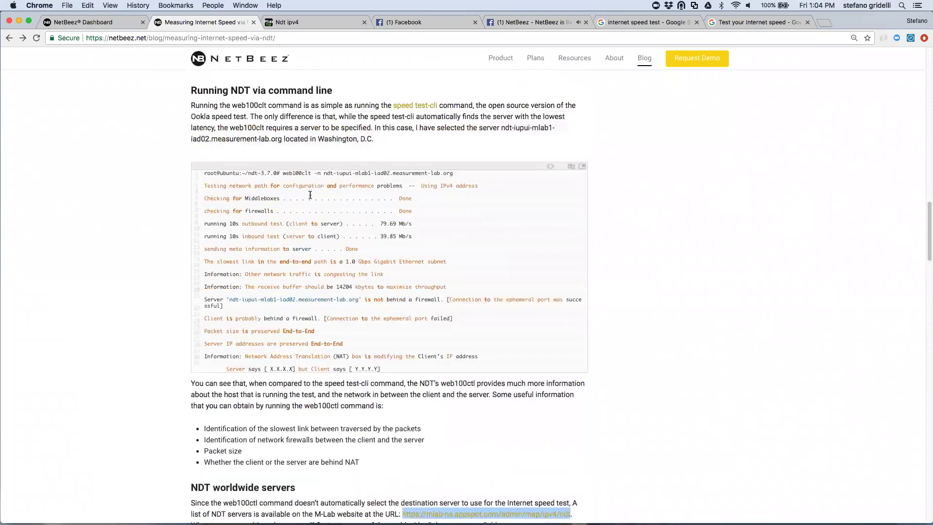
click(294, 178)
drag(281, 173, 443, 180)
key(super+c)
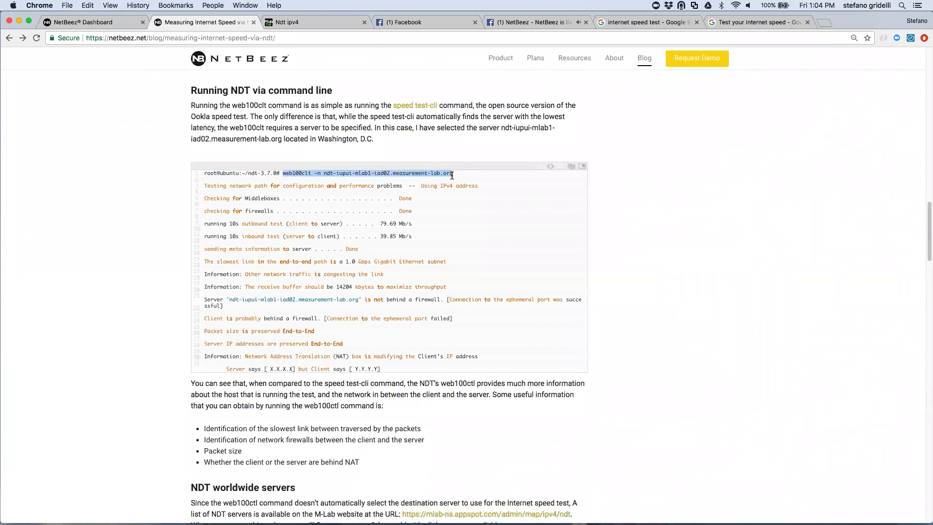
- Switch to the NetBeez dashboard and open the details of the Datacenter - Virtual agent
click(84, 26)
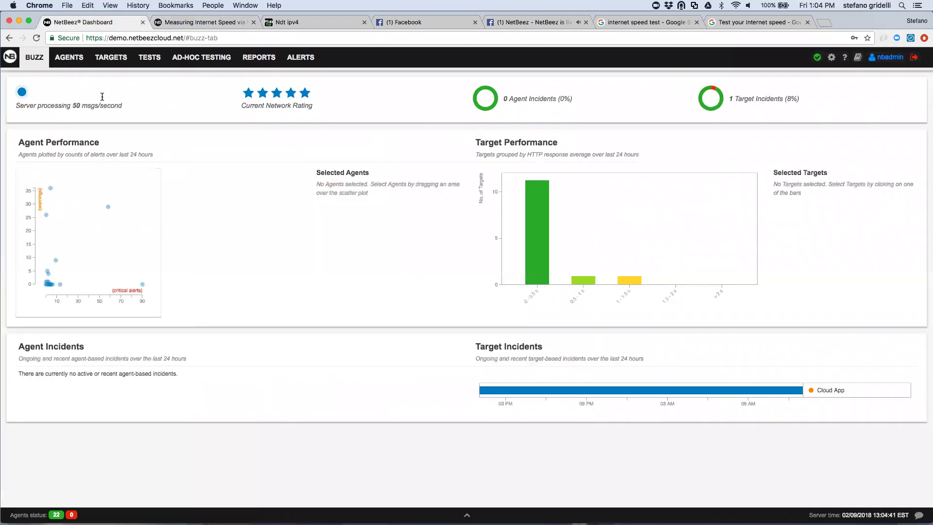
click(71, 62)
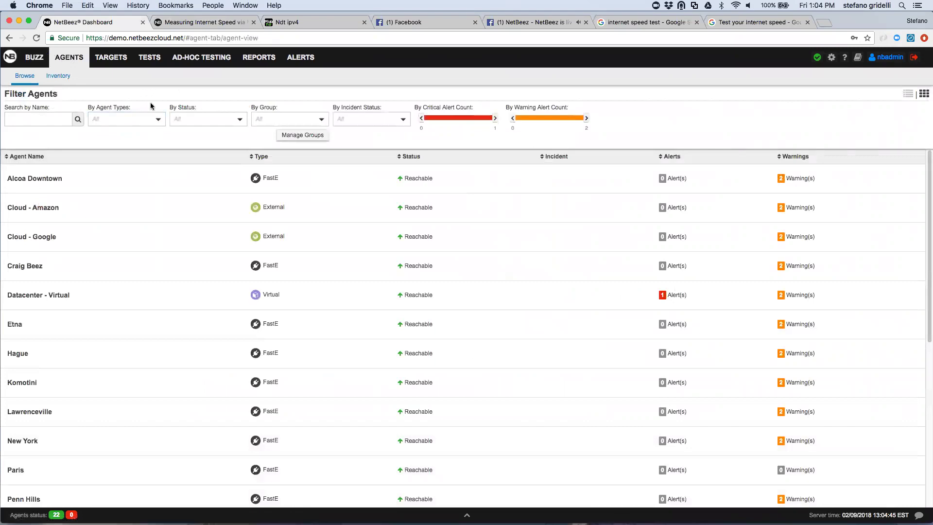
click(108, 290)
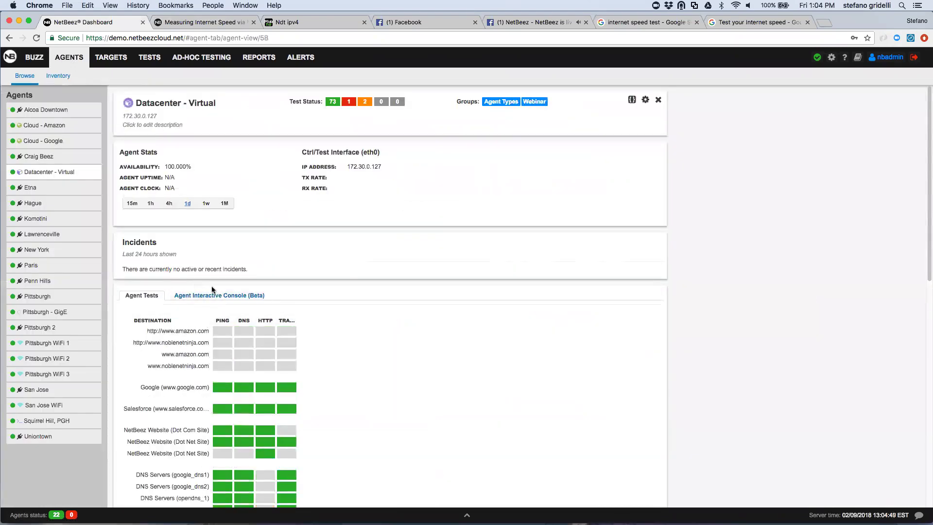
- Switch to the NDT blog article and review the instructions for installing NDT on a Linux host
click(220, 27)
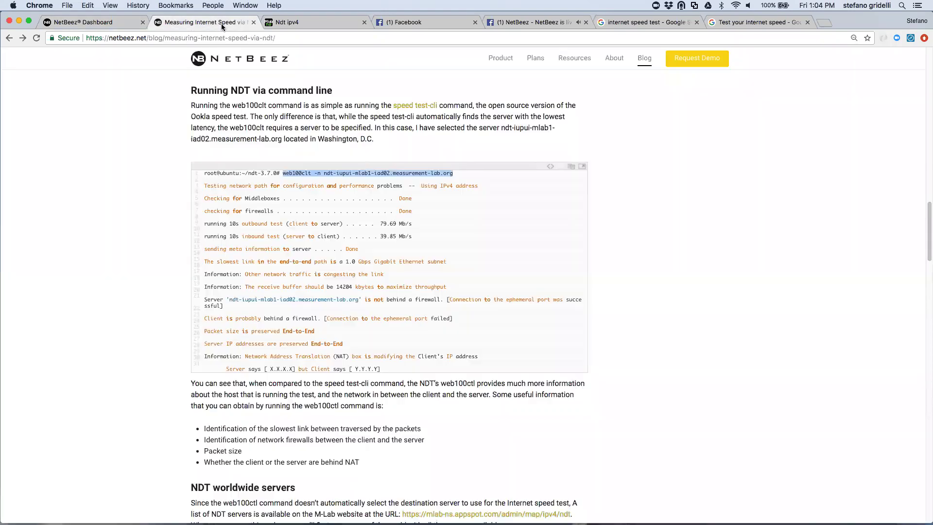
scroll(286, 204, up, 2)
scroll(155, 83, up, 2)
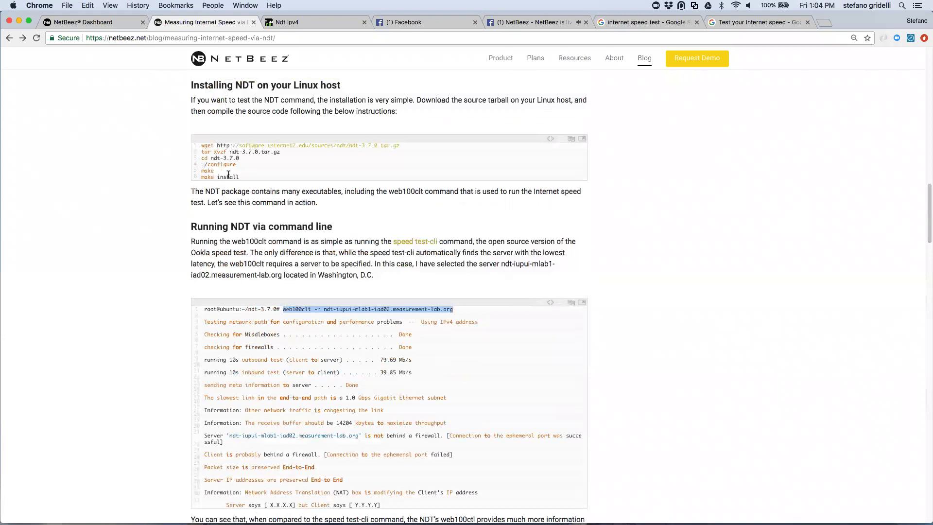
- Open the Datacenter - Virtual agent's interactive console in the NetBeez dashboard and enter "web100clt -n ndt-iupui-mlab1-iad02.measurement-lab.org" at the prompt
click(124, 22)
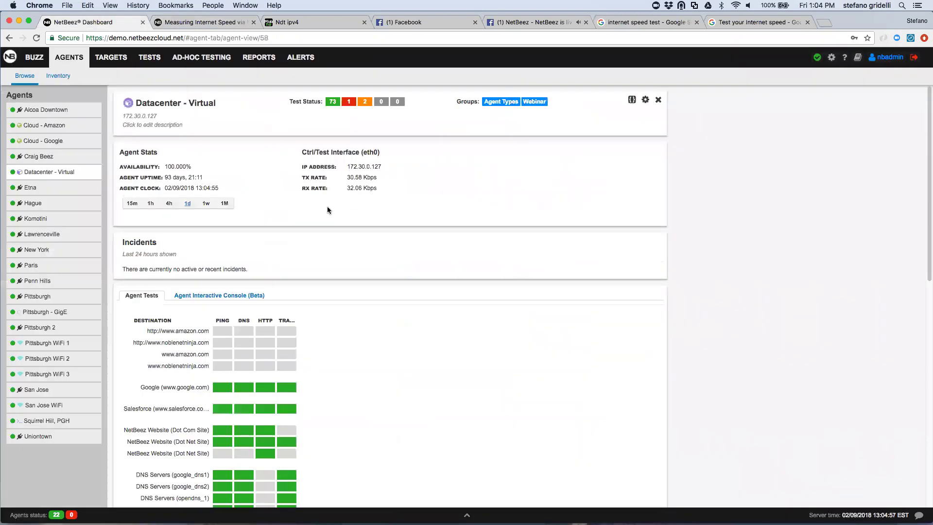
click(220, 295)
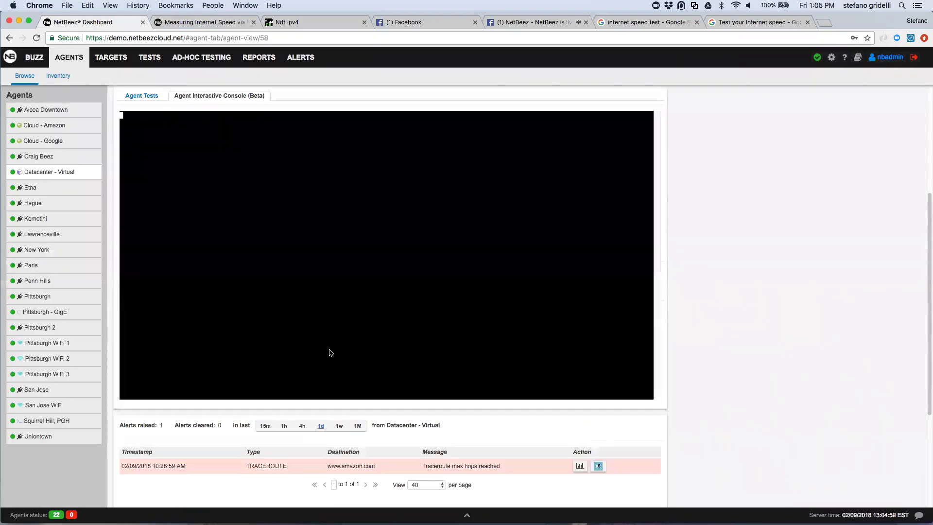
text(web100clt -n ndt-iupui-mlab1-iad02.measurement-lab.org)
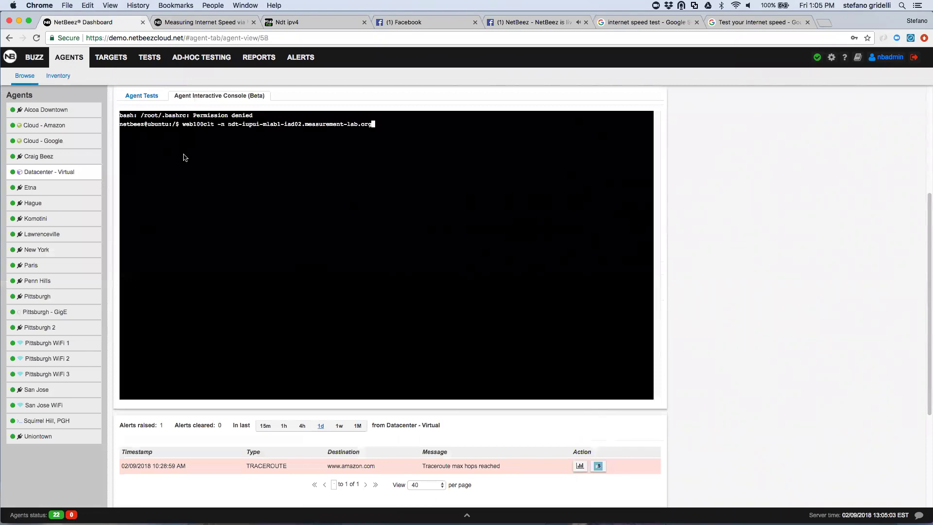
scroll(704, 314, up, 2)
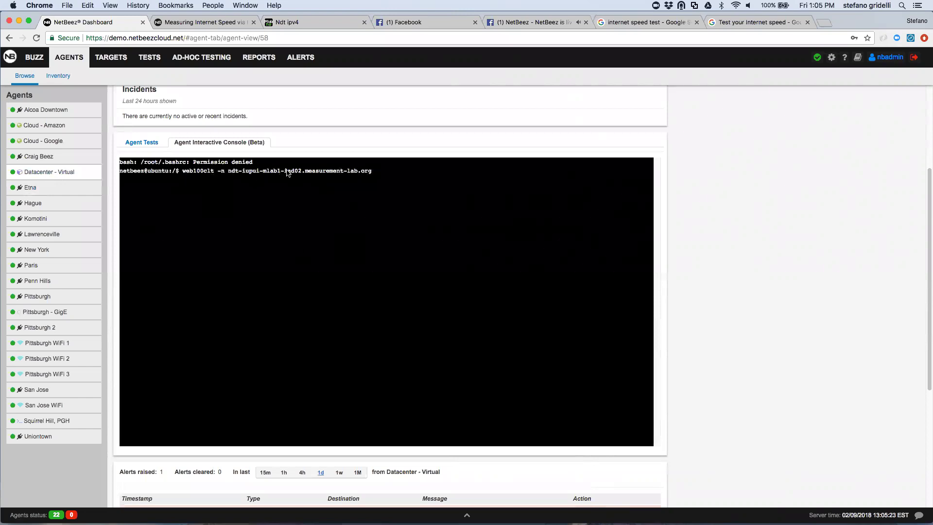
- Check the Washington DC servers on the M-Lab map, and run the console command with | grep -v "Server says" appended
click(290, 23)
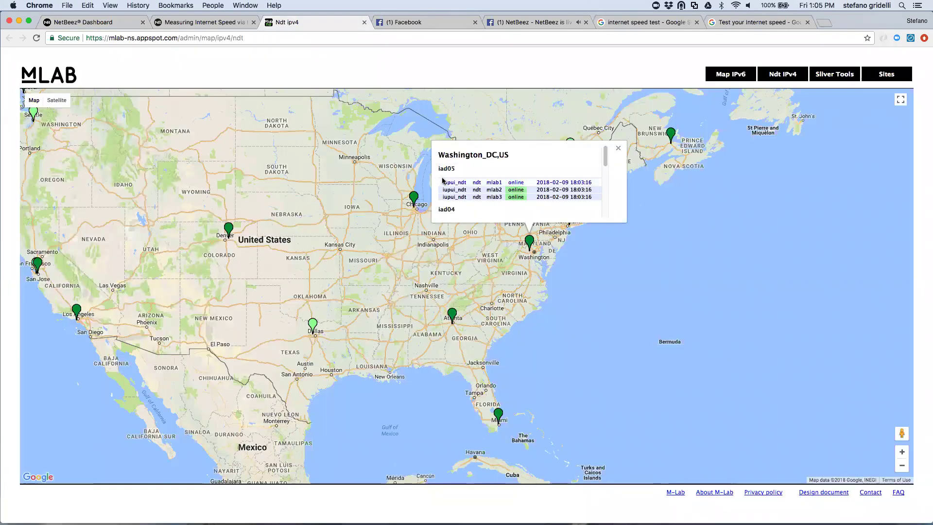
click(104, 23)
text(| grep )
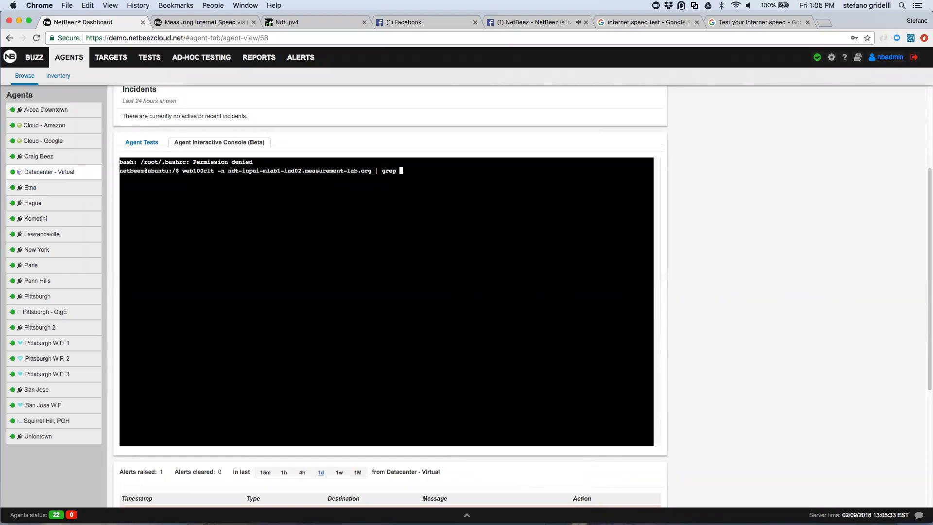
text(-v "Server says)
key(Return)
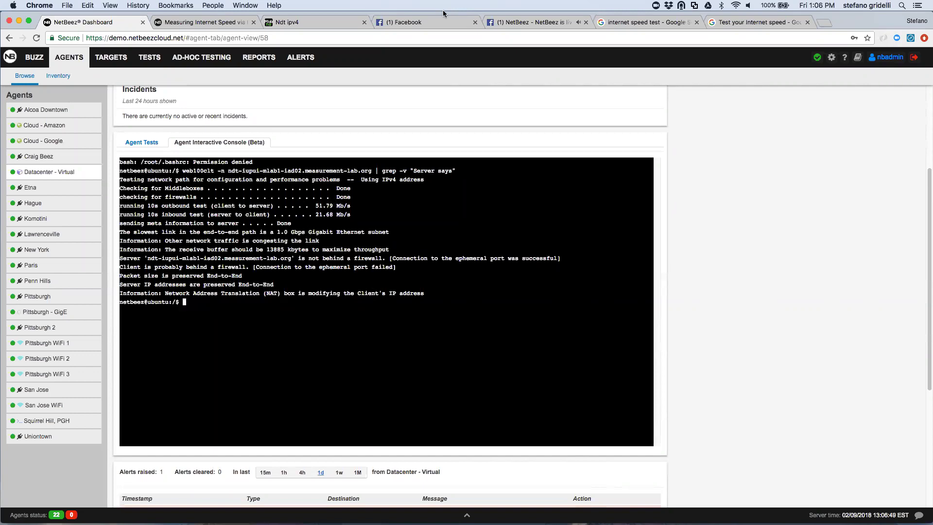
scroll(772, 230, up, 3)
scroll(766, 236, down, 1)
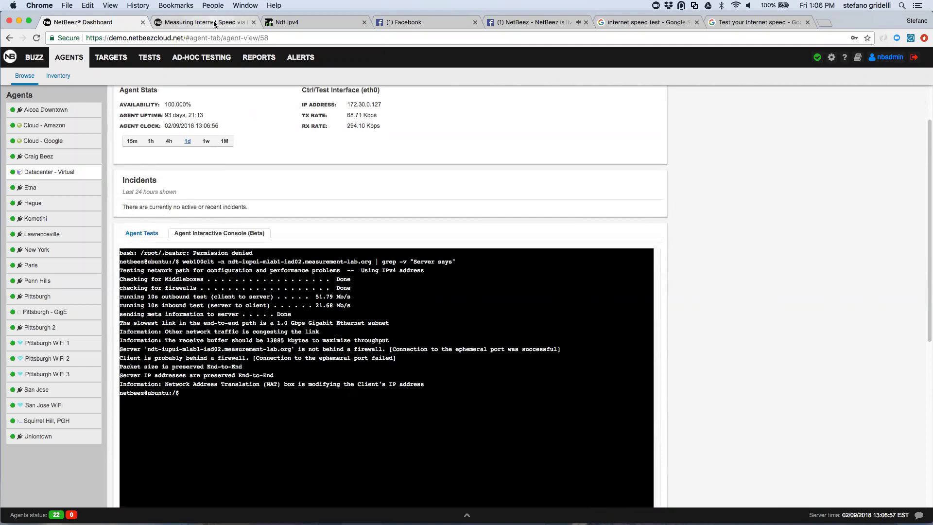
scroll(282, 132, up, 3)
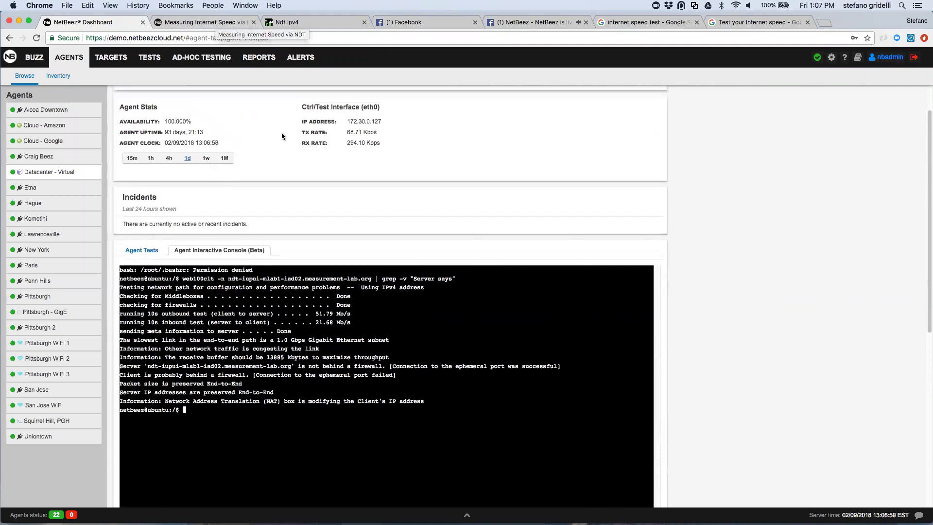
scroll(301, 182, down, 3)
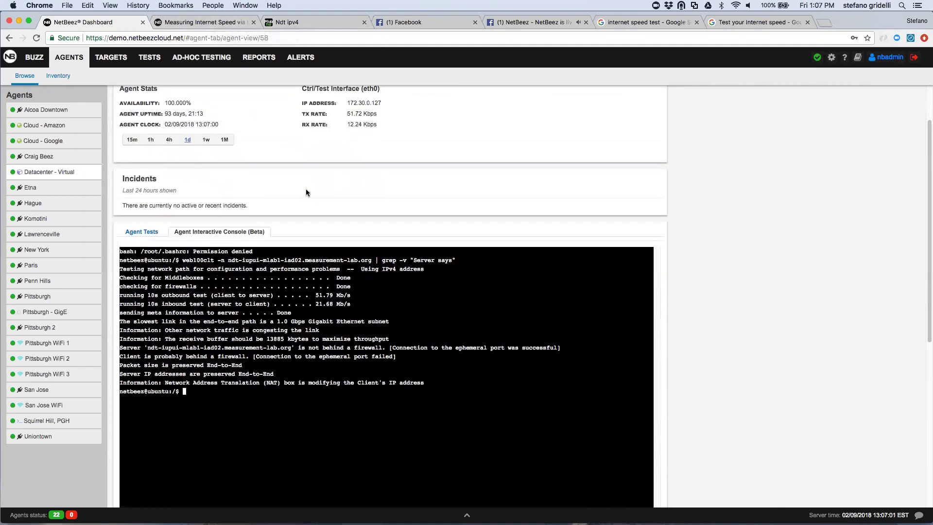